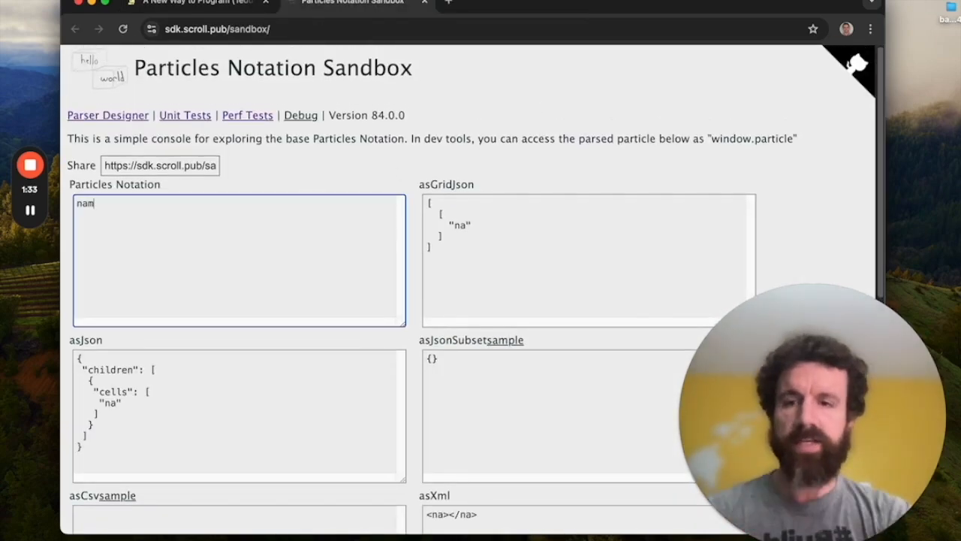
pyautogui.write('me Breck')
# - Enter 'name Breck' and 'city Honolulu' particles so the JSON, grid and XML outputs update
pyautogui.press('Return')
pyautogui.write('h')
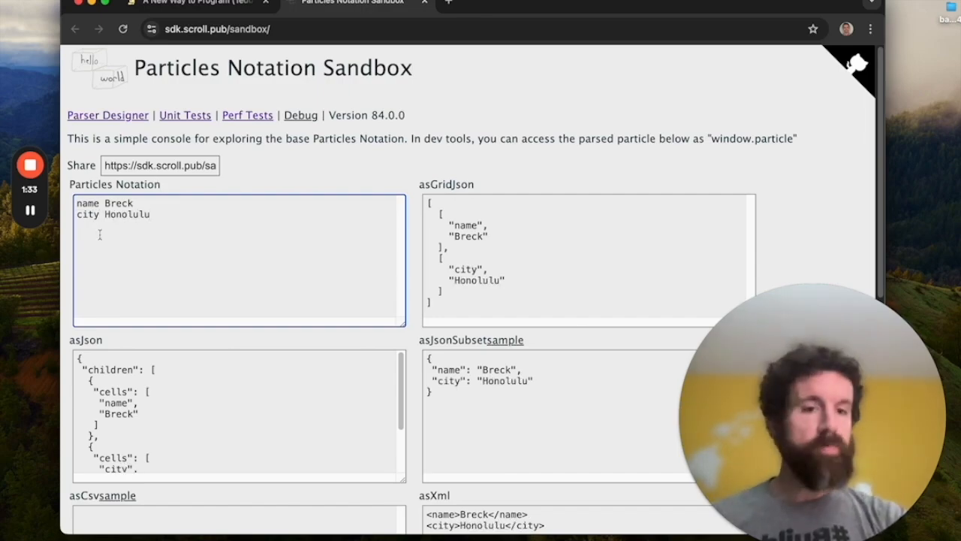
pyautogui.tripleClick(174, 216)
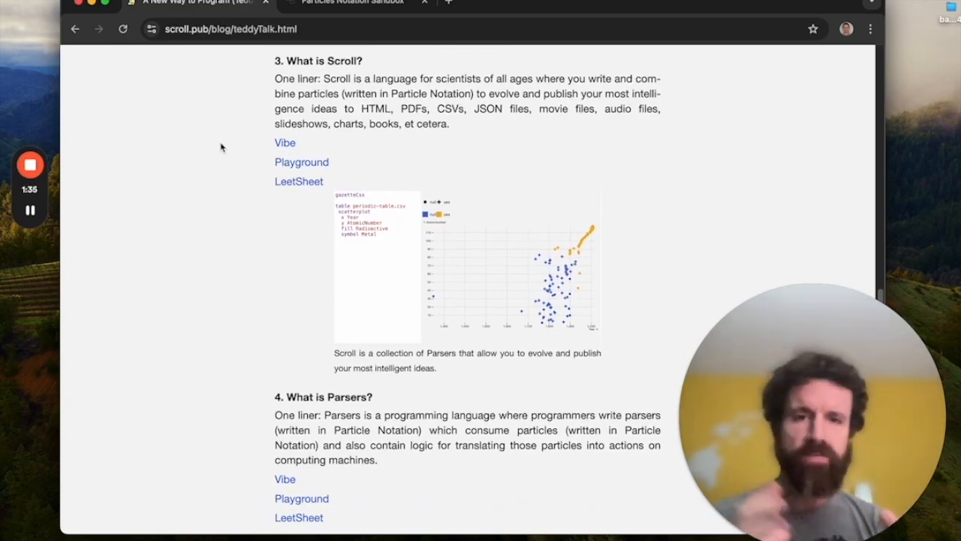
# - In the Scroll playground, add a '# Hello world' heading and a 'My name is…' line above the scatterplot
pyautogui.rightClick(319, 173)
pyautogui.click(374, 178)
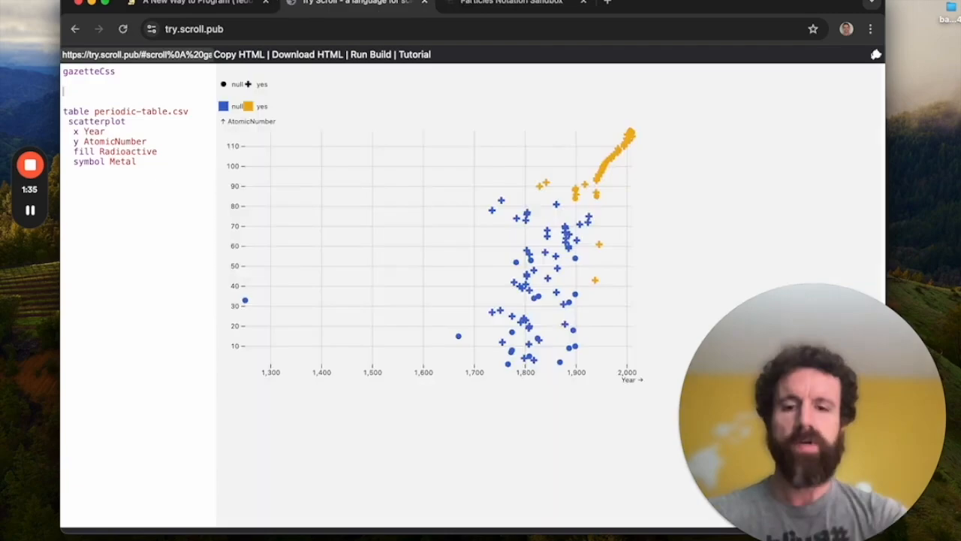
pyautogui.write('# Hello world')
pyautogui.press('Return')
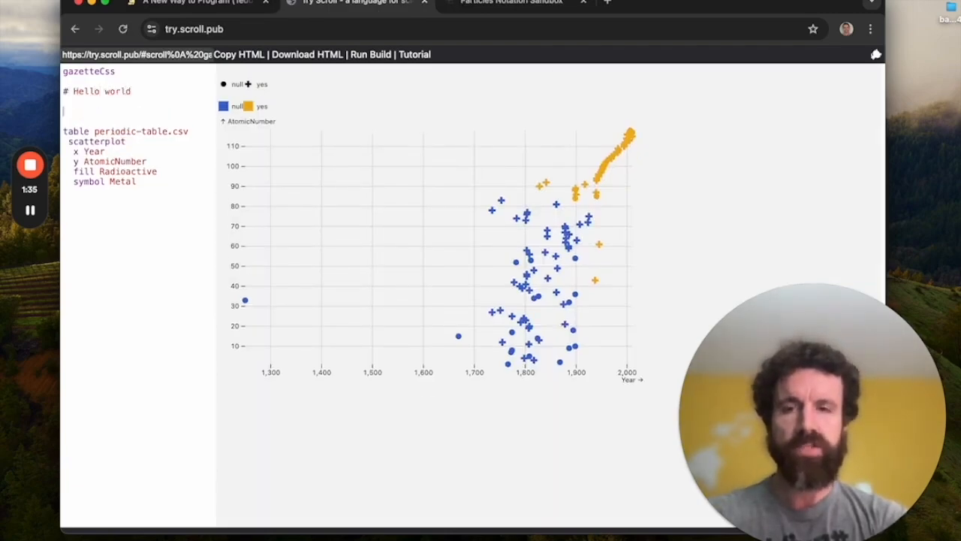
pyautogui.press('Return')
pyautogui.write('My')
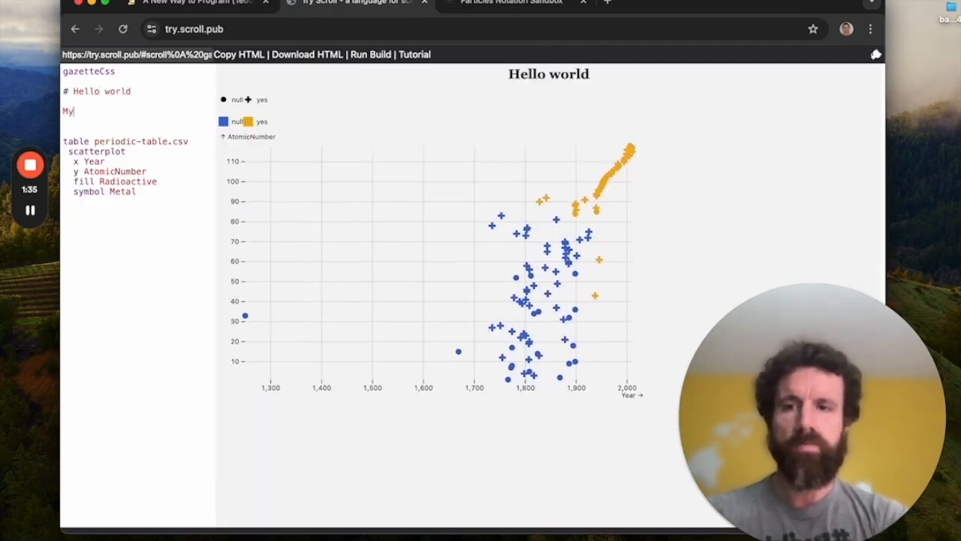
pyautogui.write('Breck.')
pyautogui.press('Return')
pyautogui.press('Return')
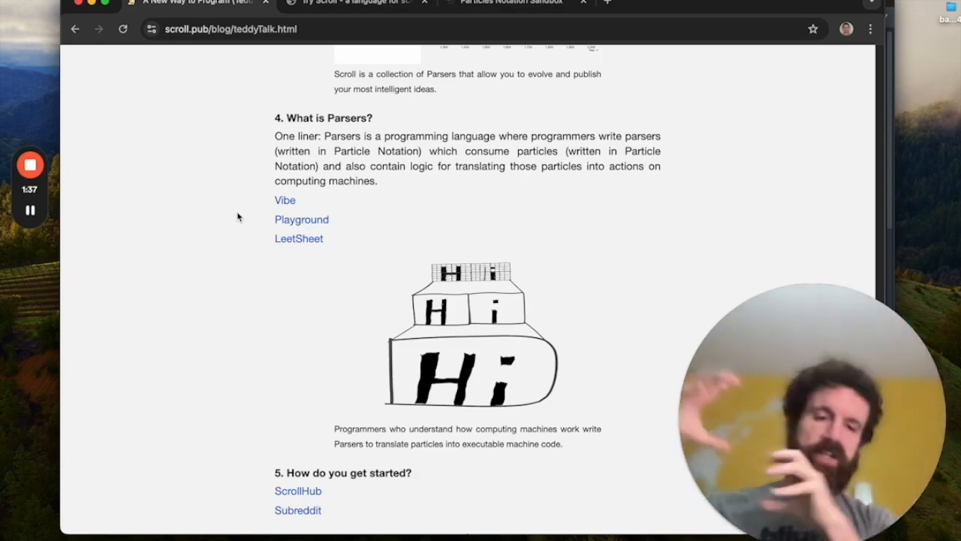
pyautogui.scroll(-3, 315, 278)
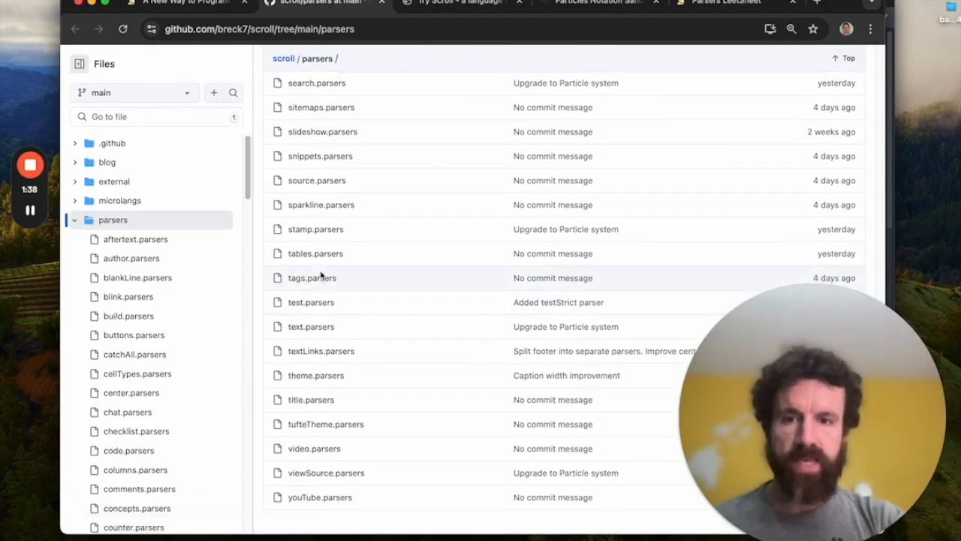
# - View tables.parsers on GitHub, marking the coreTable code on lines 6–20, then return to the blog
pyautogui.click(315, 253)
pyautogui.moveTo(331, 384); pyautogui.dragTo(327, 218)
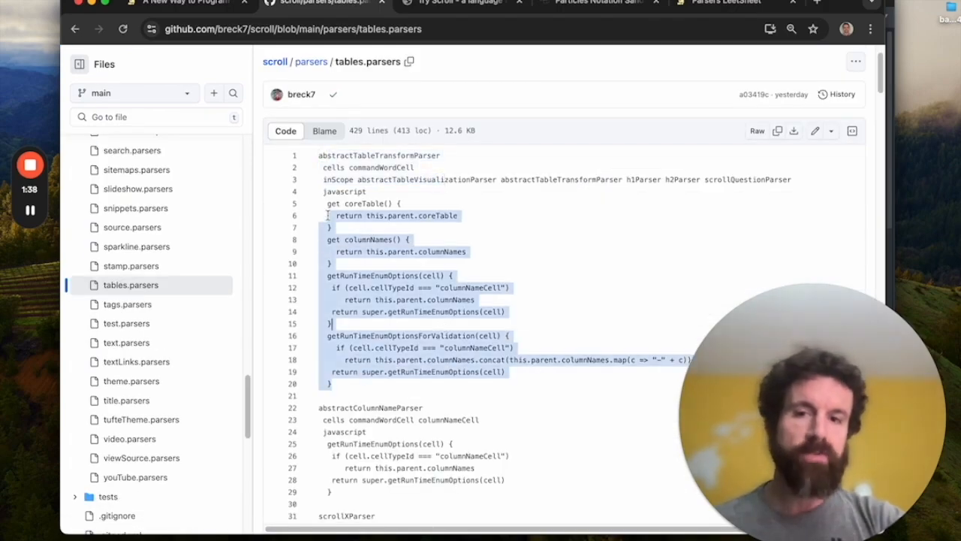
pyautogui.hotkey('ctrl', '1')
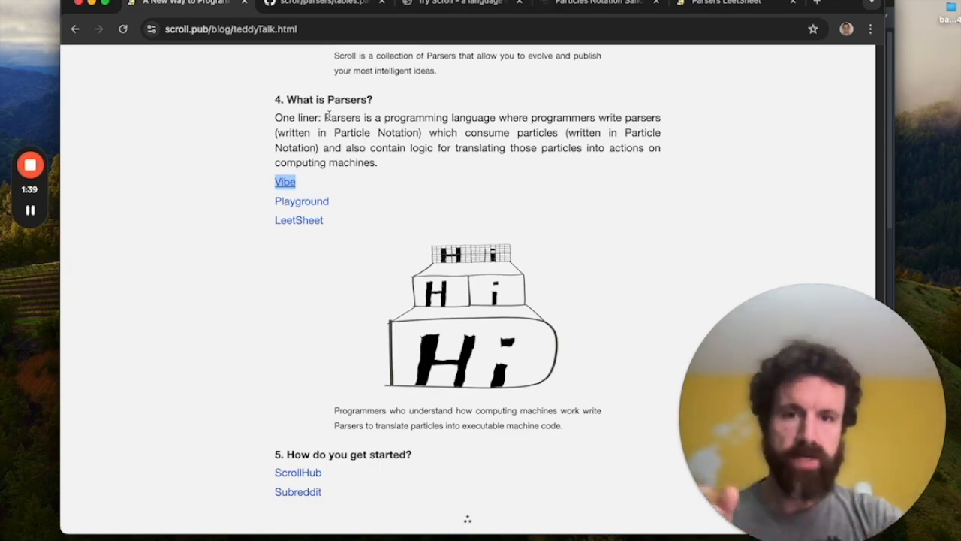
pyautogui.scroll(-2, 324, 225)
# - Publish a new 'himom' ScrollHub site with a Hello world index, then visit r/WorldWideScroll
pyautogui.rightClick(300, 417)
pyautogui.click(362, 344)
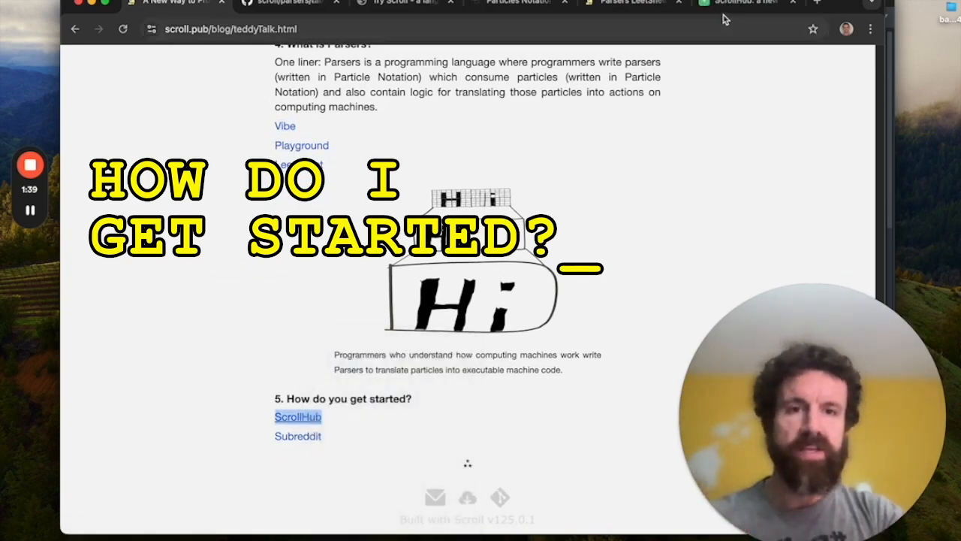
pyautogui.write('hi')
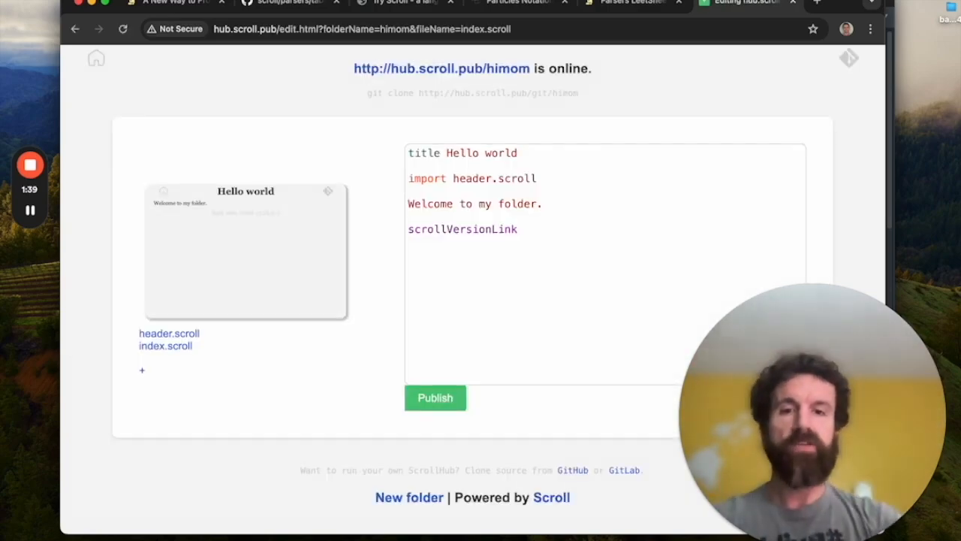
pyautogui.write('dsadsds')
pyautogui.click(436, 397)
pyautogui.hotkey('ctrl', '1')
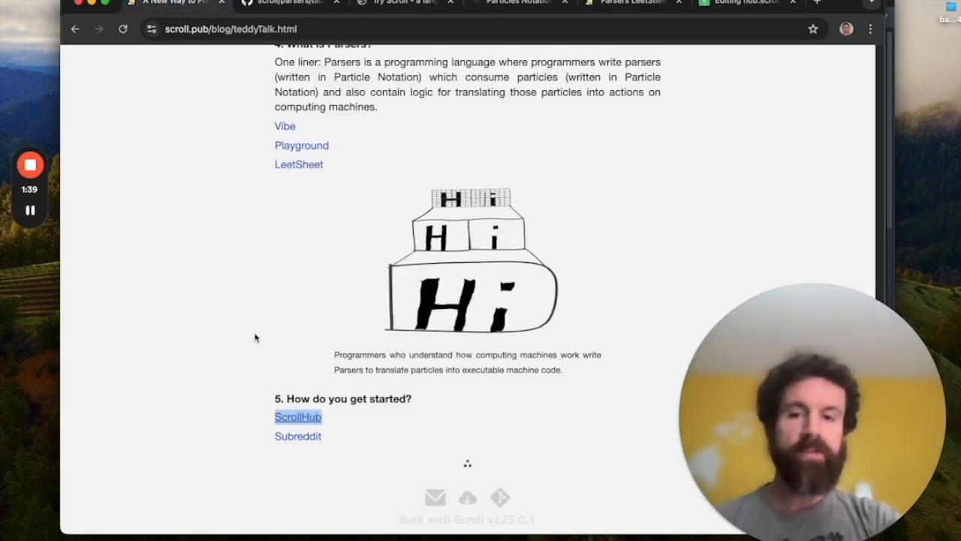
pyautogui.click(287, 435)
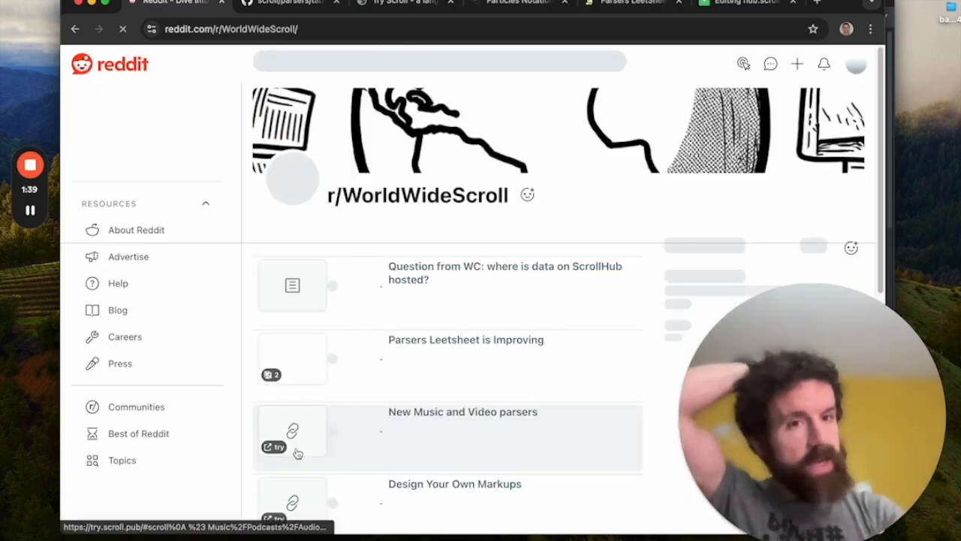